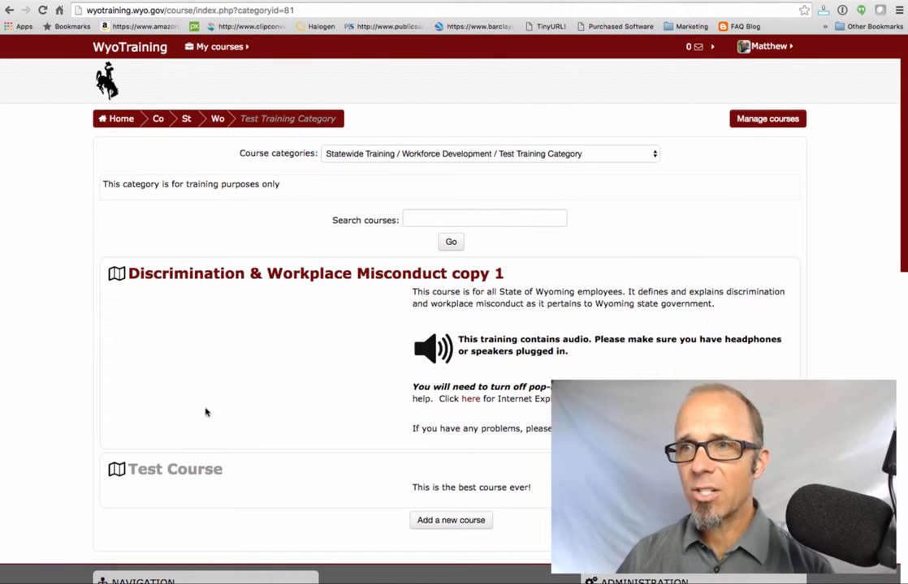
Open the Test Course and bring up its edit settings page with all sections expanded.
left_click(187, 476)
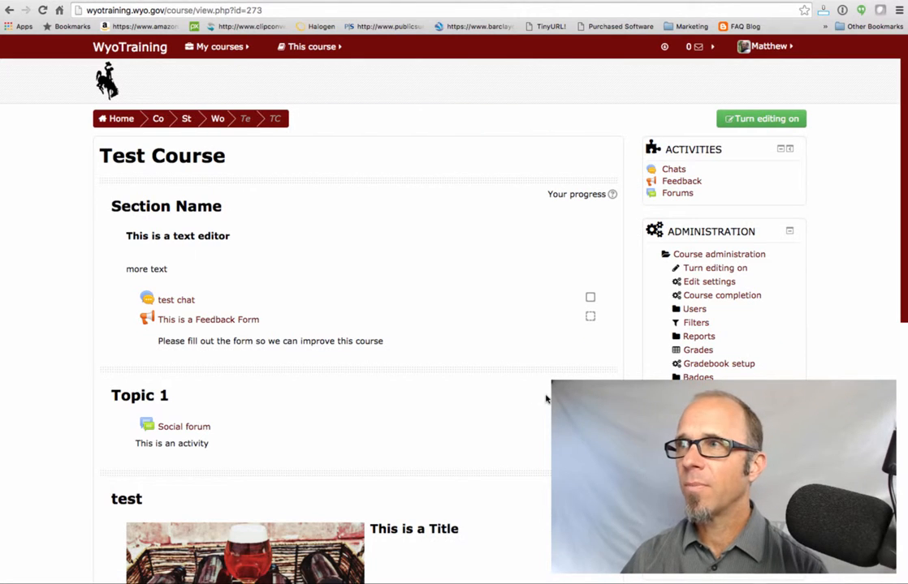
scroll(545, 398, "down", 2)
scroll(433, 223, "up", 2)
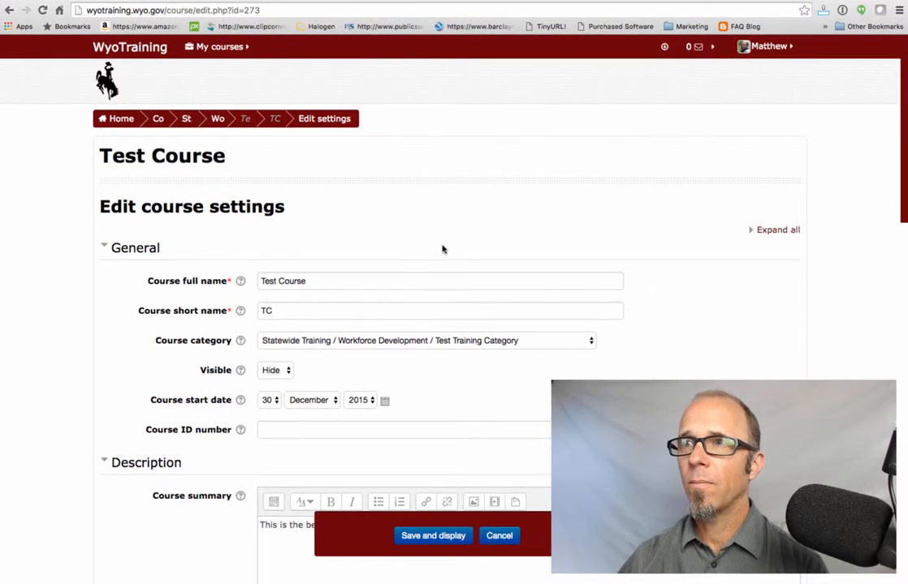
scroll(471, 236, "down", 1)
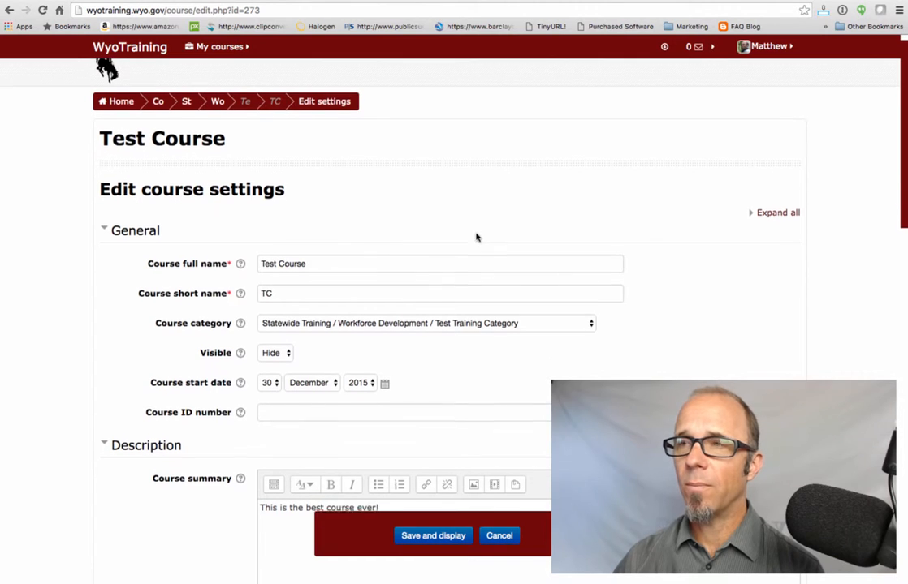
left_click(777, 208)
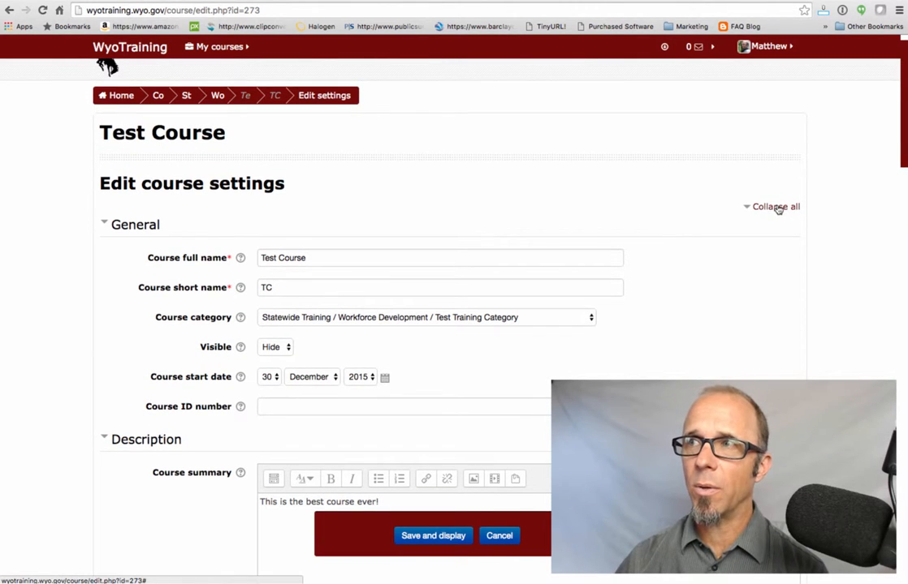
Set the course's group mode to Separate groups and save the course settings.
scroll(557, 375, "down", 5)
scroll(557, 375, "down", 13)
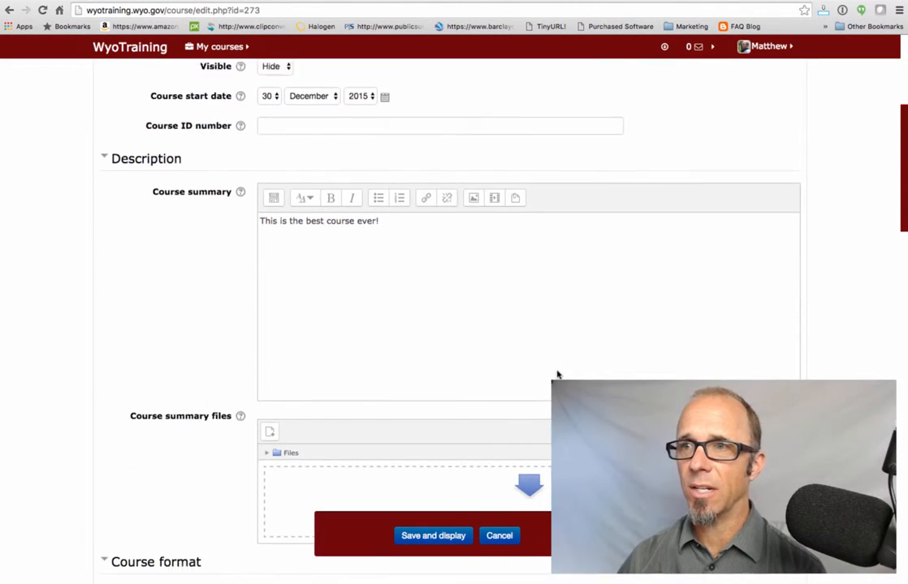
scroll(557, 375, "down", 9)
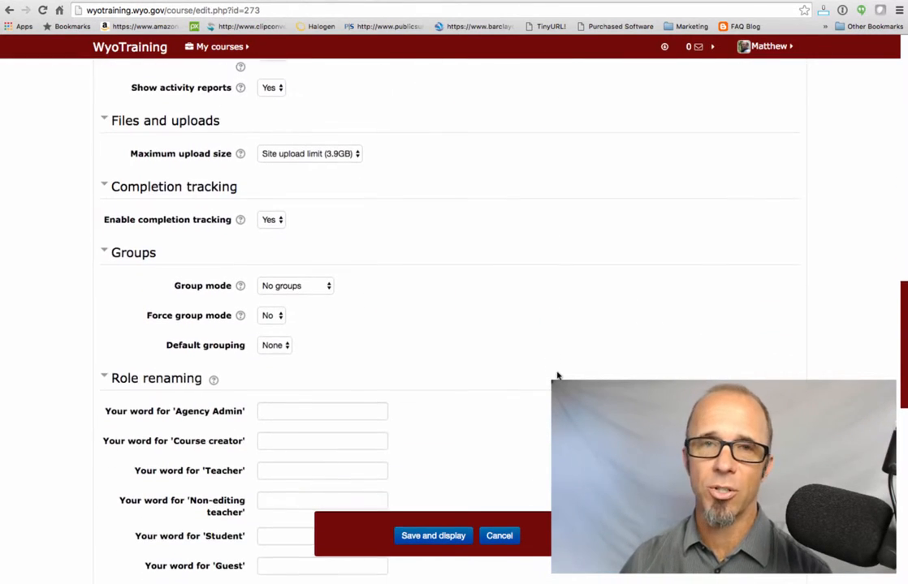
left_click(325, 288)
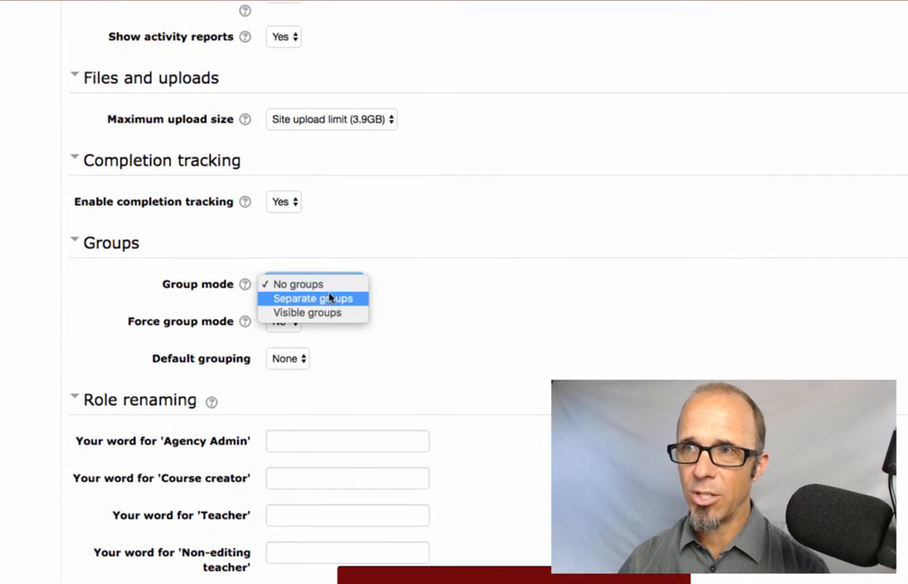
left_click(316, 299)
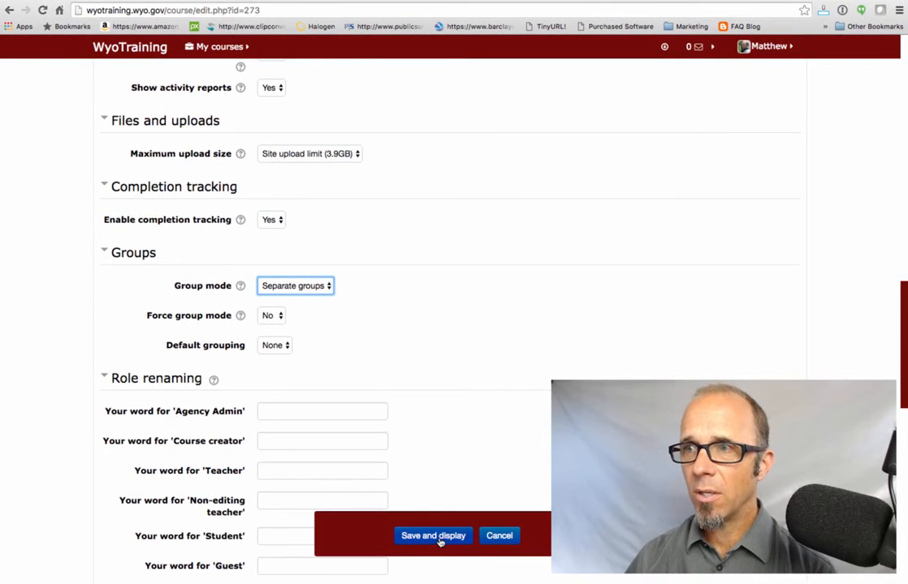
left_click(439, 539)
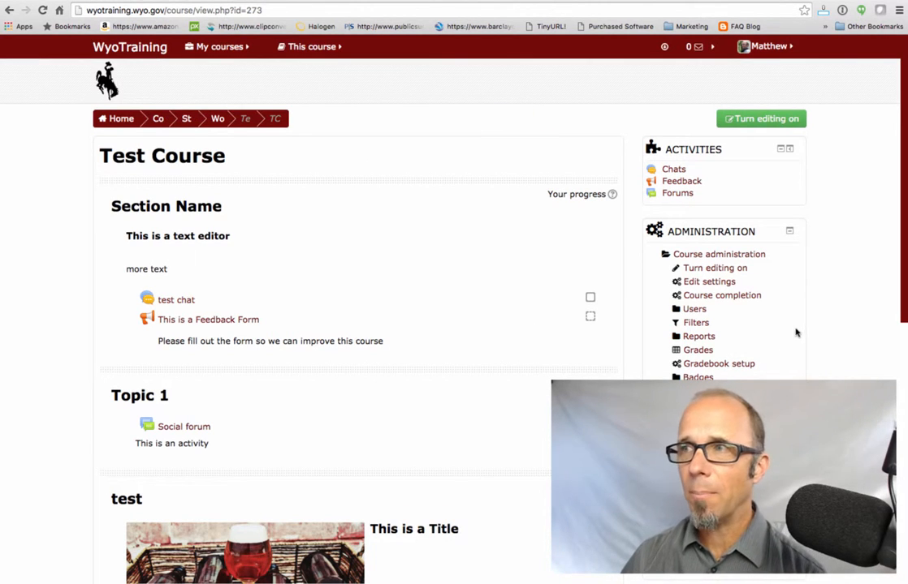
Import groups into the Test Course from the file "enrollment keys All.csv" through the course's Groups page.
scroll(788, 324, "down", 1)
left_click(694, 292)
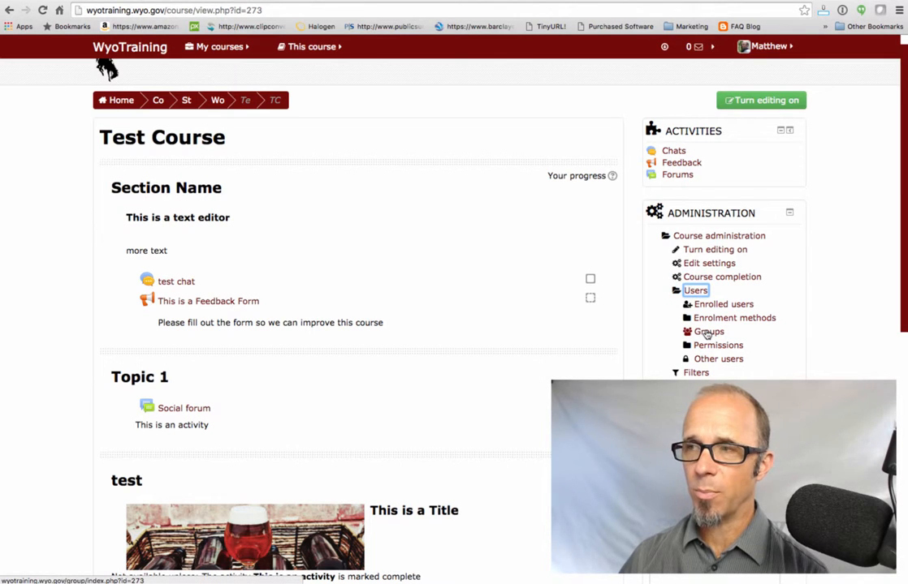
left_click(707, 332)
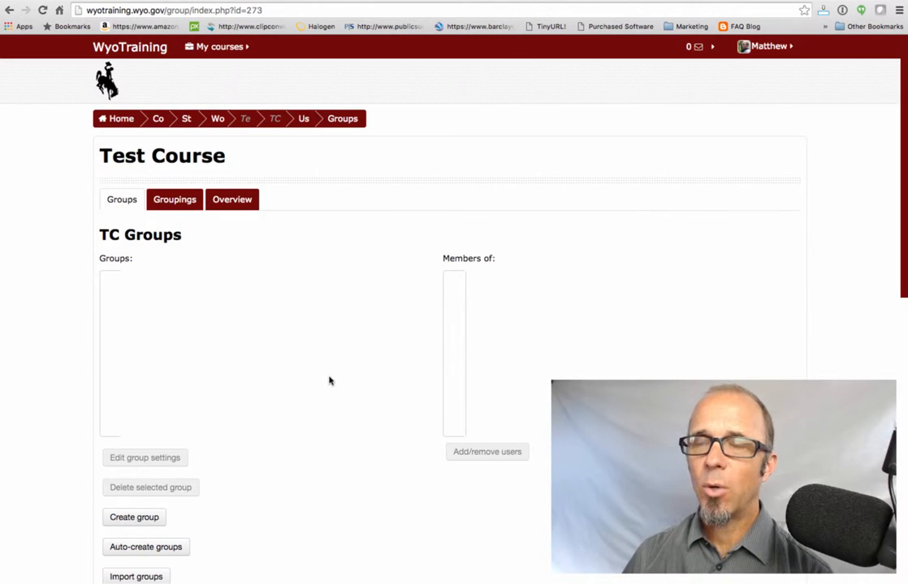
scroll(281, 387, "down", 2)
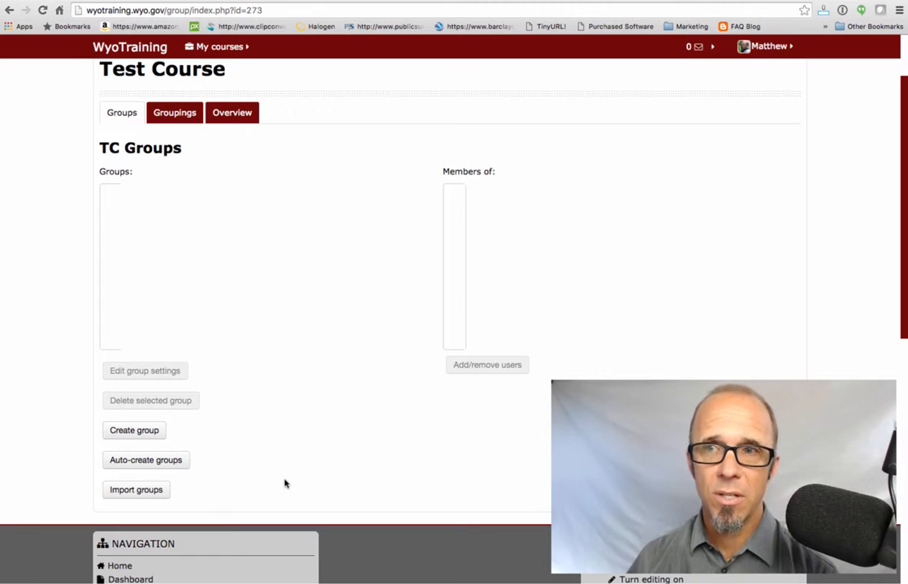
left_click(135, 491)
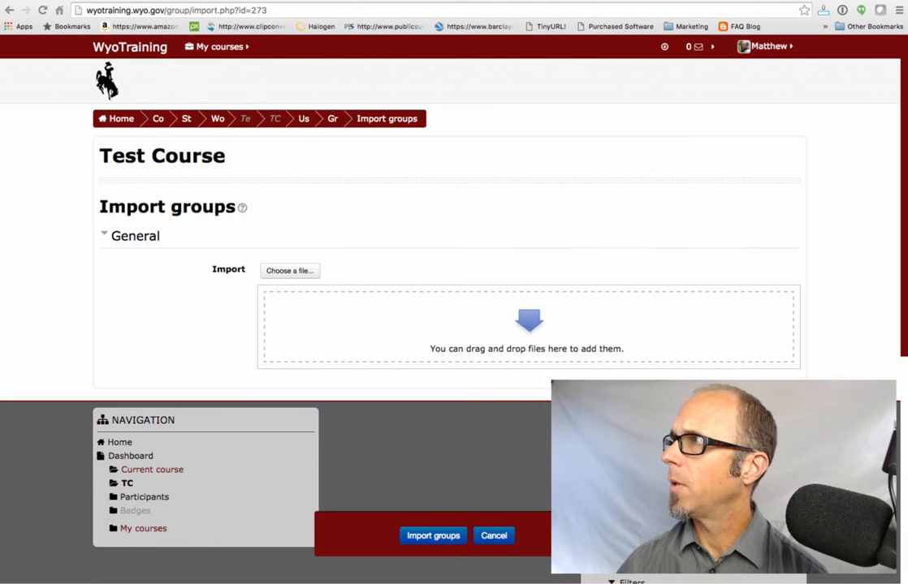
left_click_drag(904, 247, 395, 328)
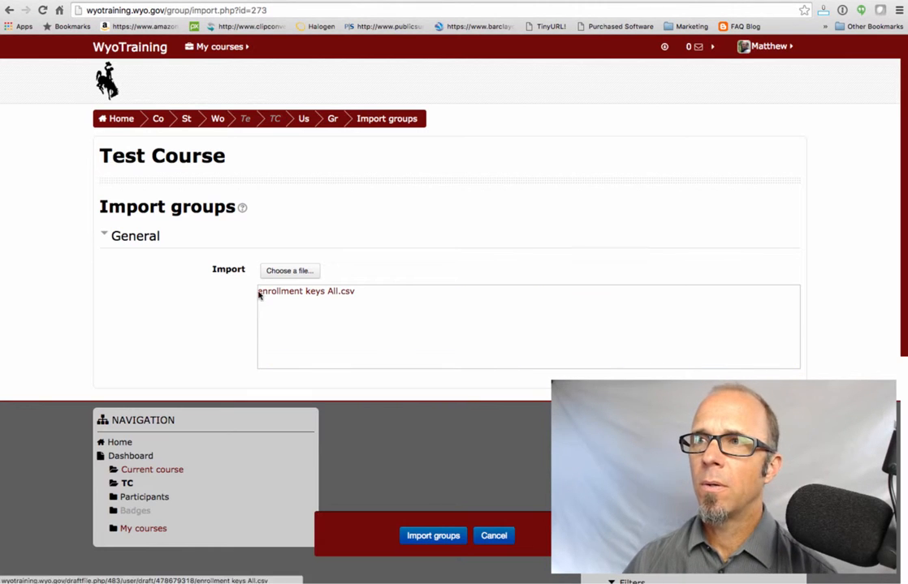
left_click(431, 536)
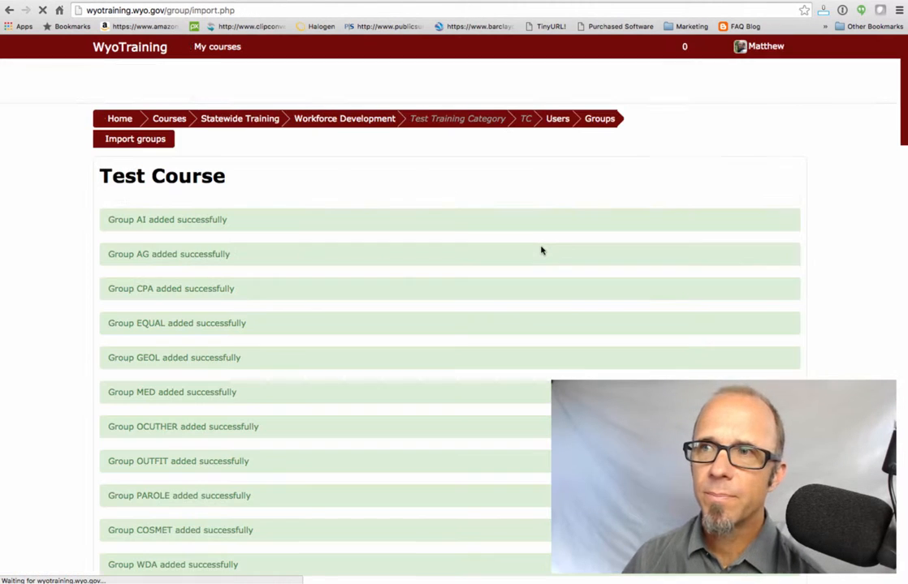
Review the import results for the groups through to the end and return to the course's group list.
scroll(394, 364, "down", 4)
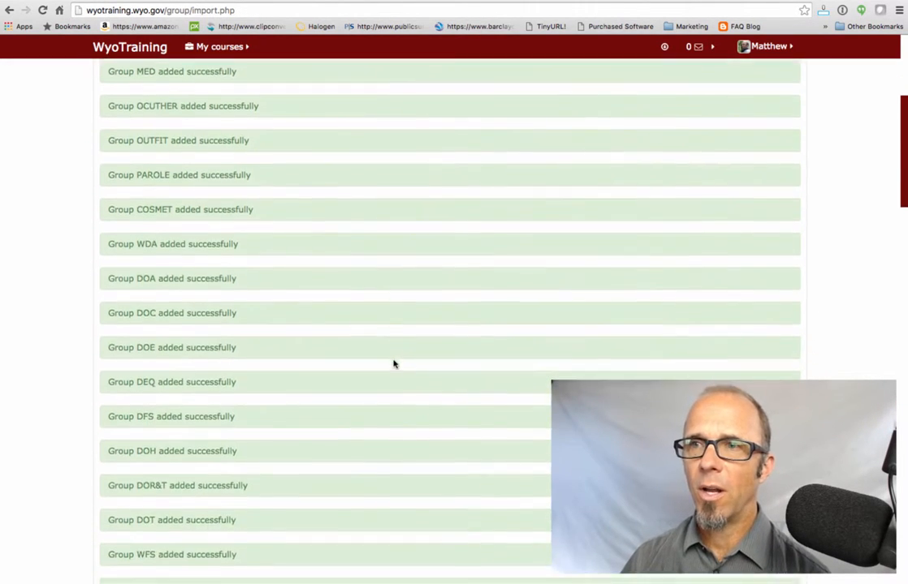
scroll(394, 363, "down", 10)
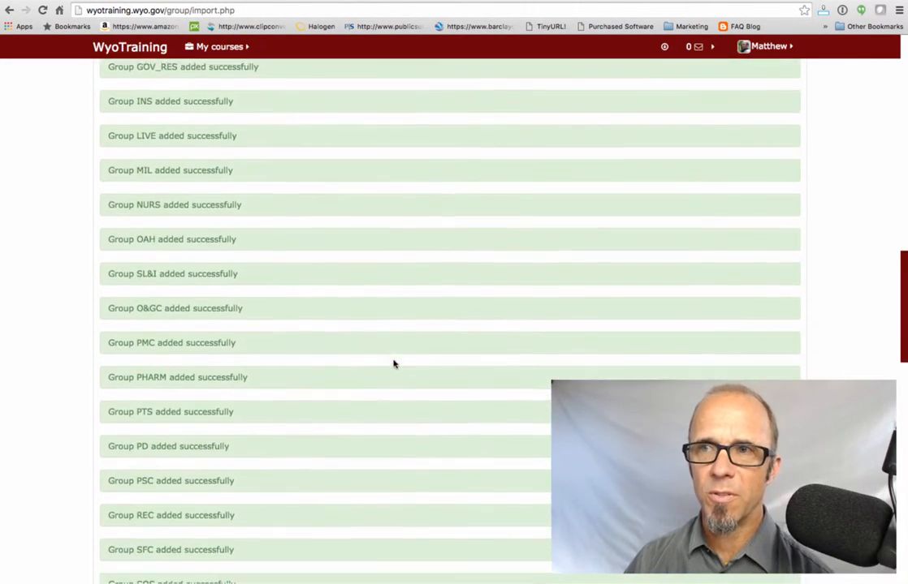
scroll(393, 364, "down", 10)
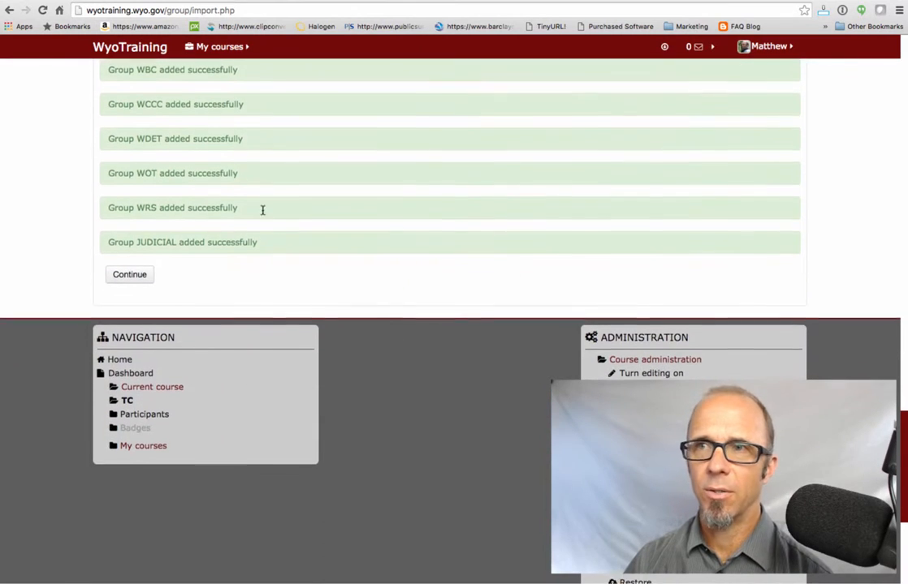
left_click(128, 271)
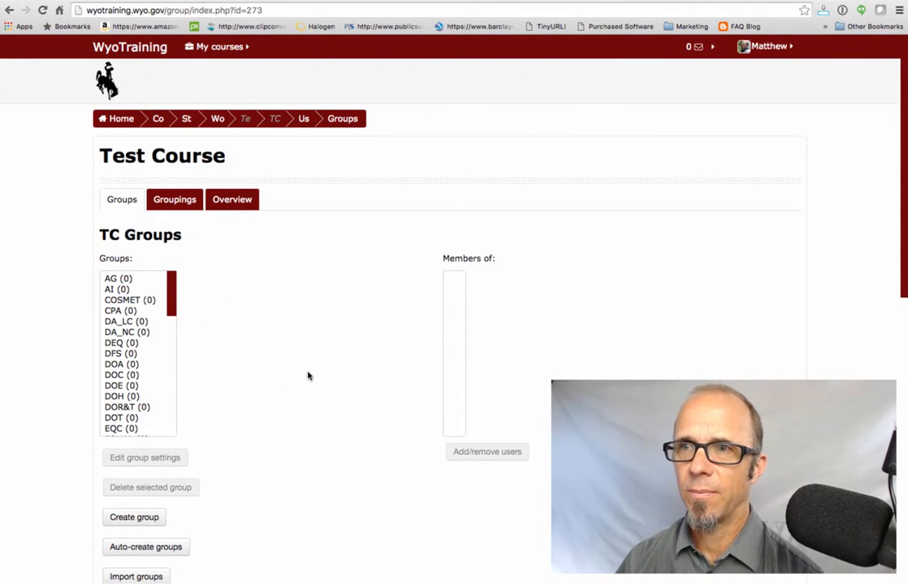
scroll(308, 376, "down", 2)
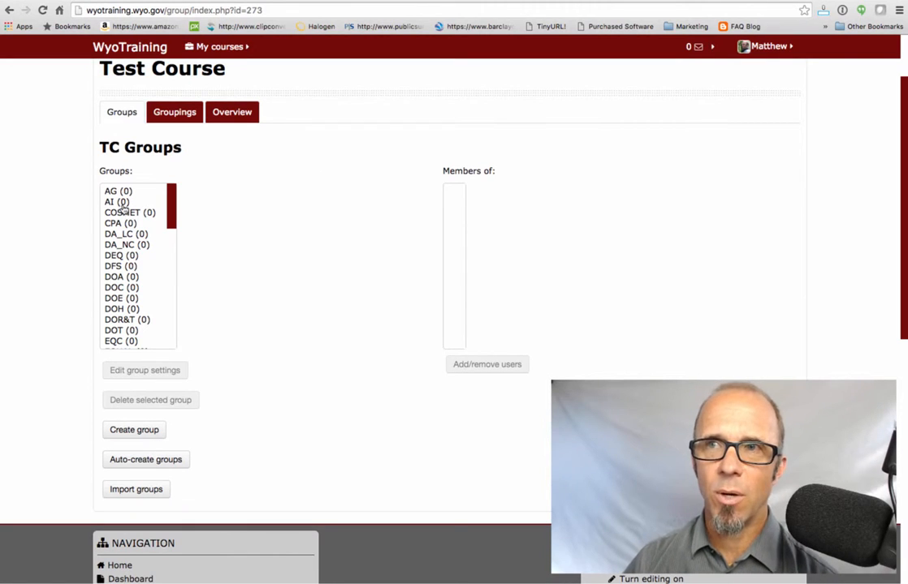
left_click(123, 430)
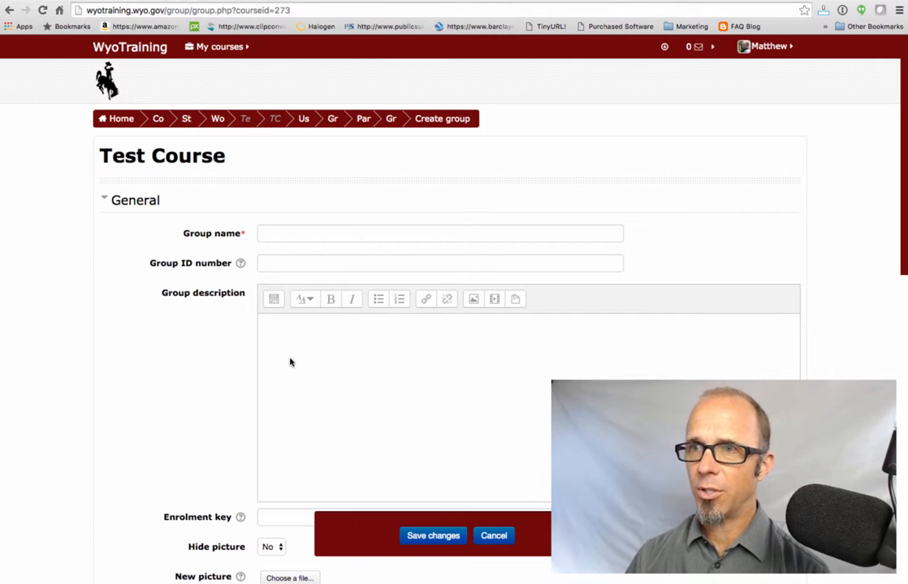
scroll(176, 358, "down", 5)
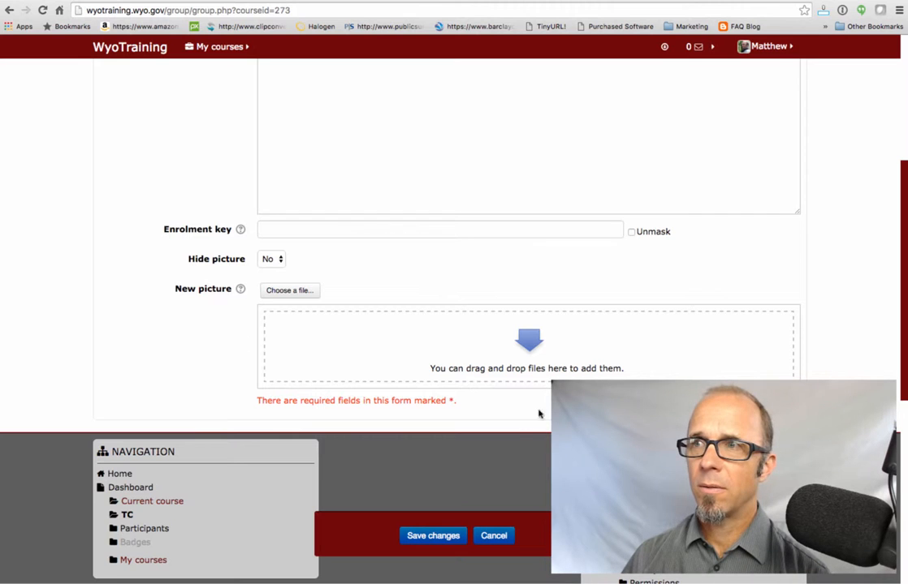
left_click(428, 539)
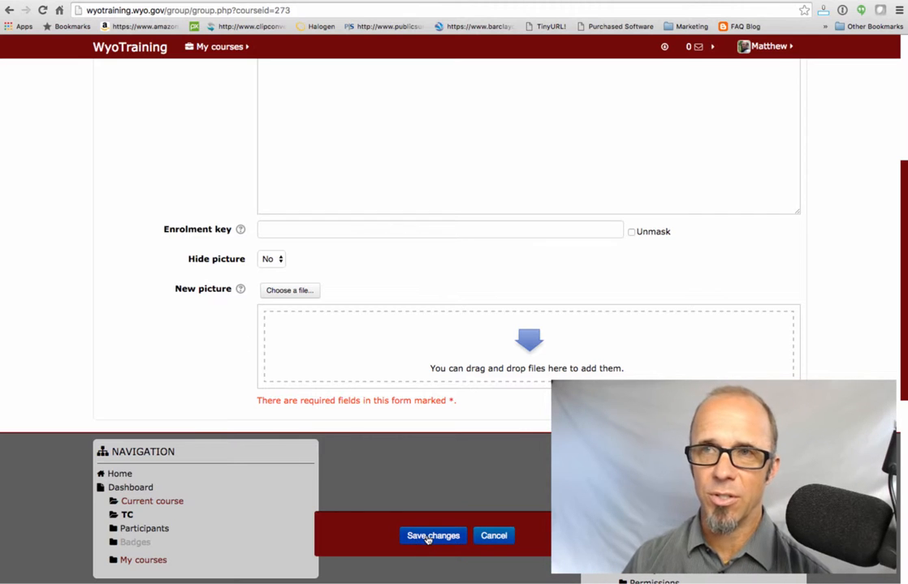
left_click(495, 537)
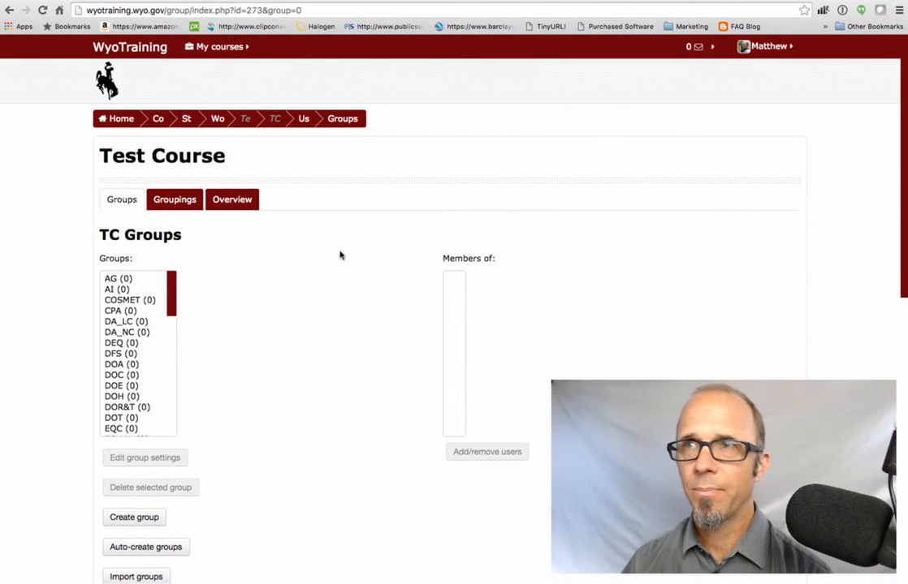
Open the course's enrolment methods, check which methods can be added, and open the settings of the Student Enroll method.
scroll(323, 272, "down", 2)
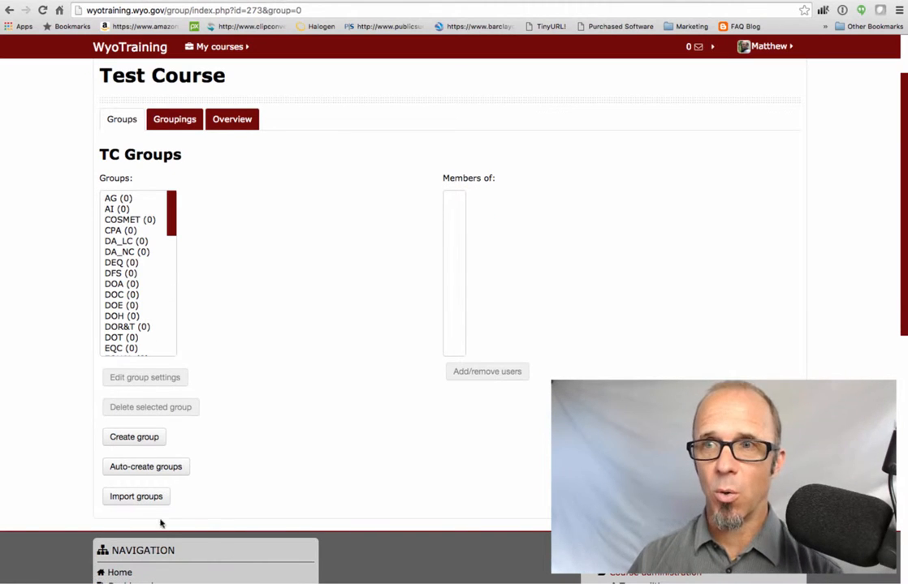
scroll(287, 283, "up", 2)
scroll(290, 283, "down", 10)
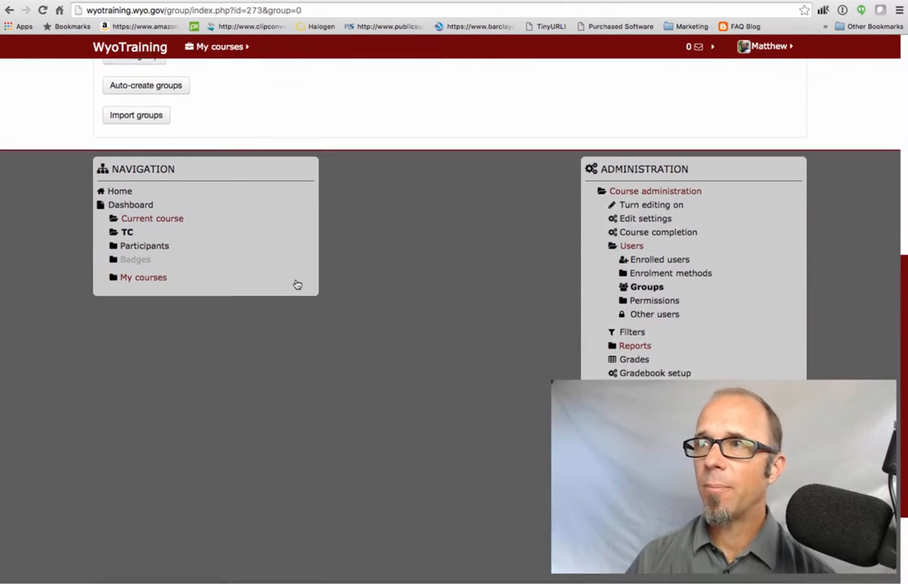
left_click(693, 273)
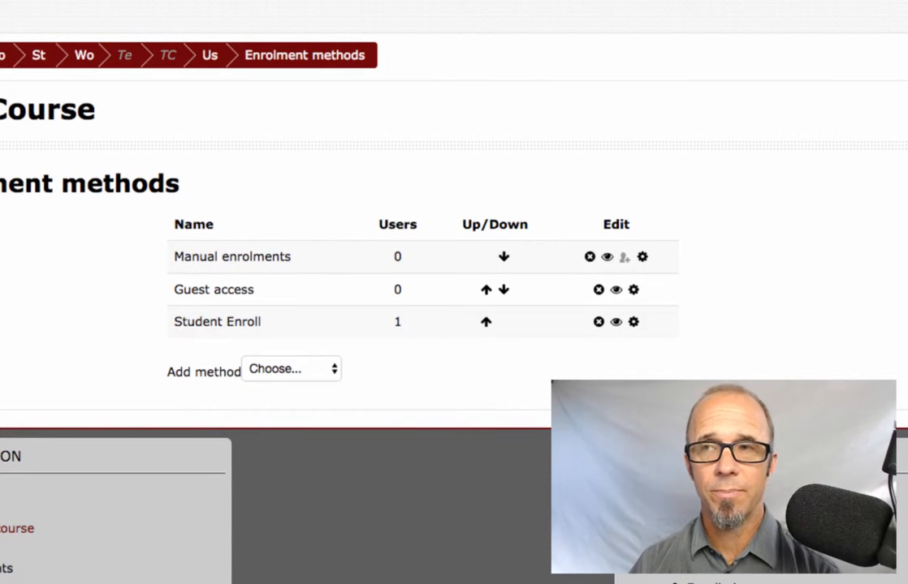
left_click(329, 371)
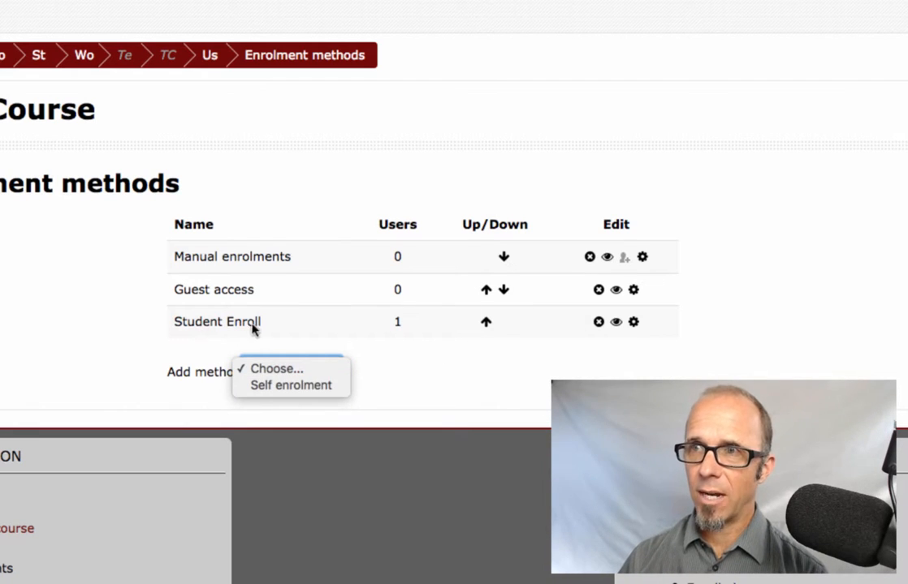
left_click(71, 322)
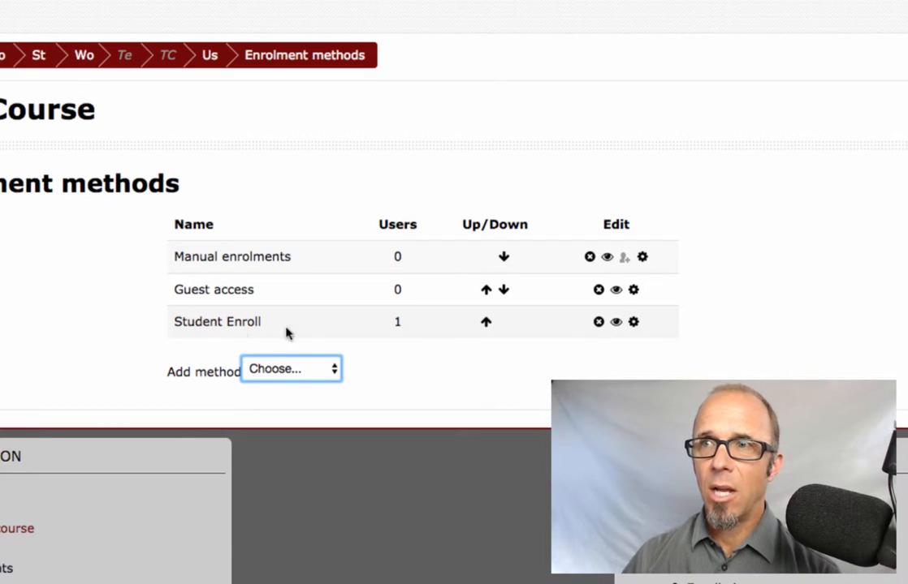
left_click(634, 323)
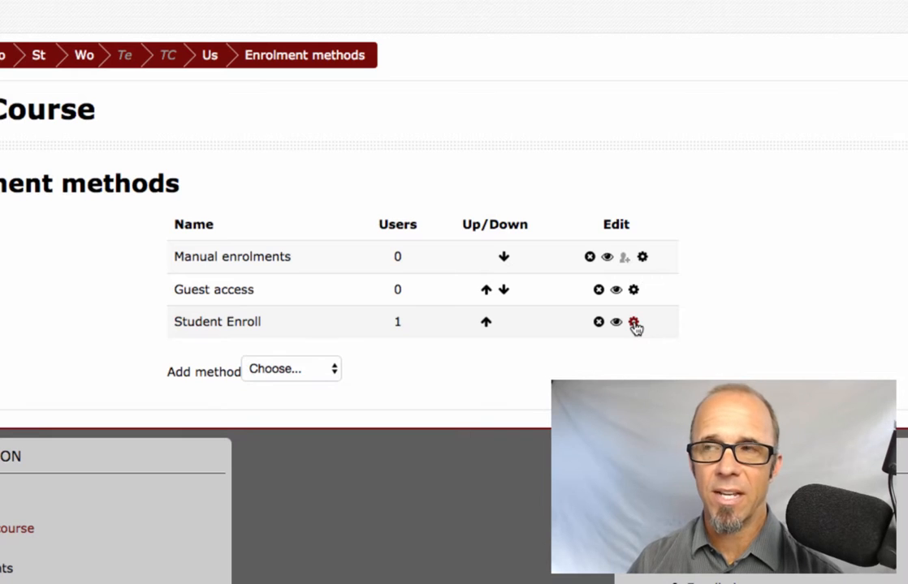
Unmask the Student Enroll method's enrolment key, set Use group enrolment keys to Yes, and save the changes.
scroll(854, 297, "down", 3)
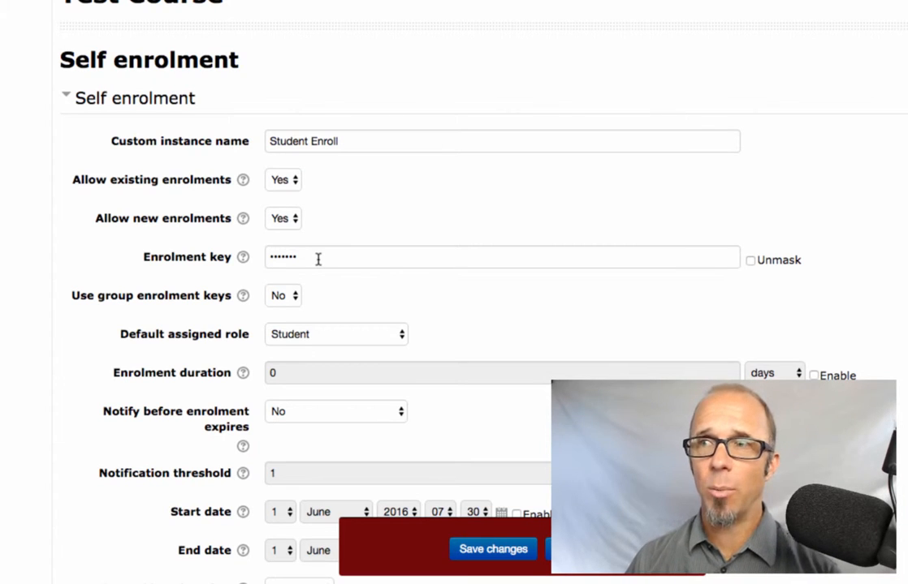
left_click(748, 262)
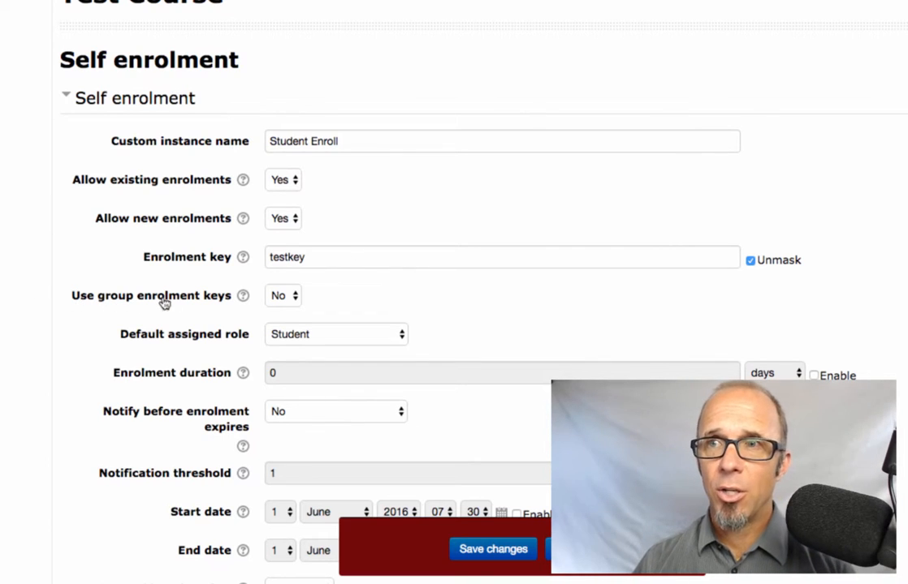
left_click(297, 298)
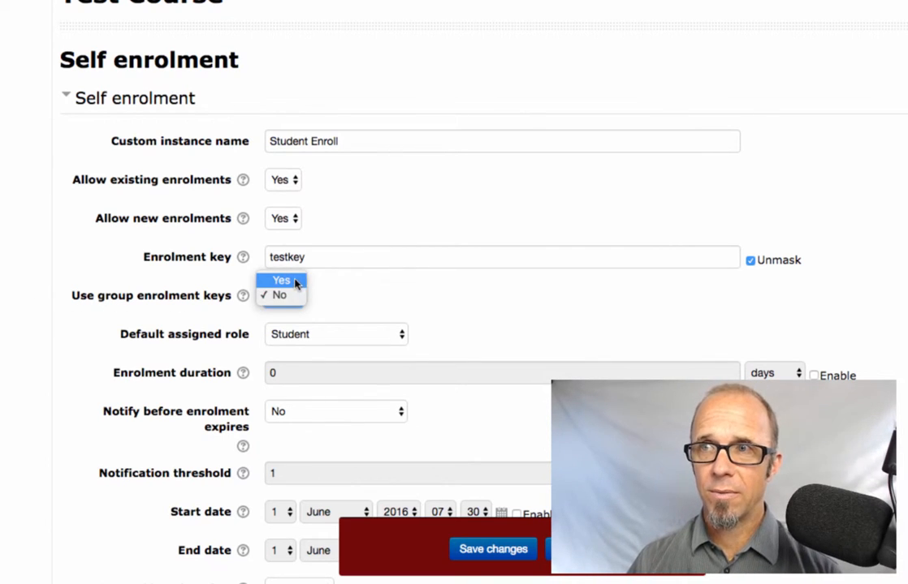
left_click(281, 281)
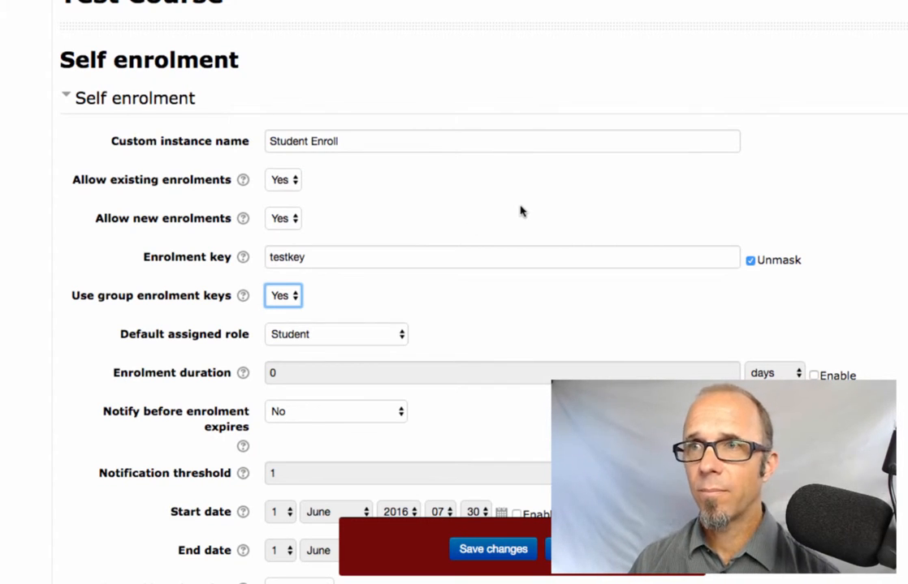
scroll(547, 315, "down", 5)
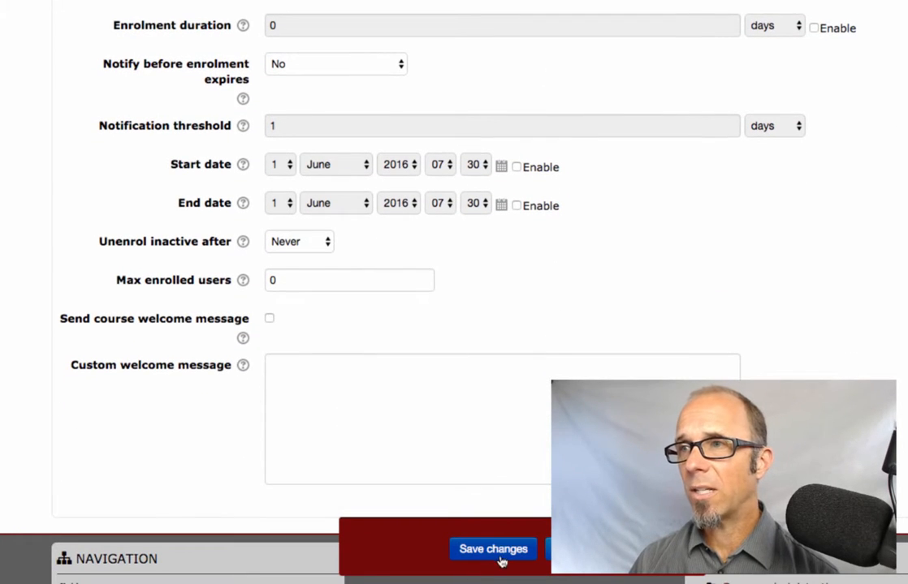
left_click(499, 556)
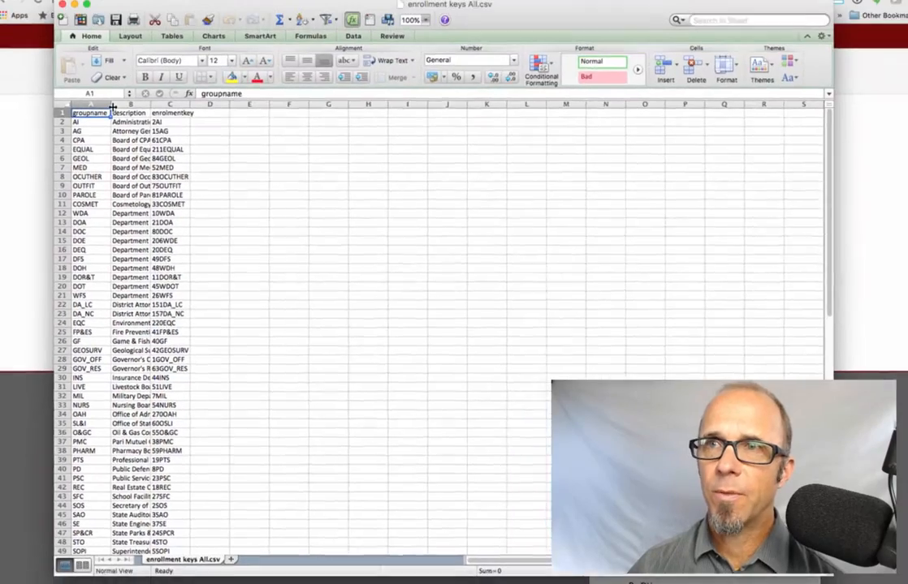
In the enrollment keys All.csv spreadsheet, widen columns A to C and check the groupname, description and enrolmentkey headers.
left_click_drag(78, 1, 138, 2)
left_click_drag(159, 112, 360, 112)
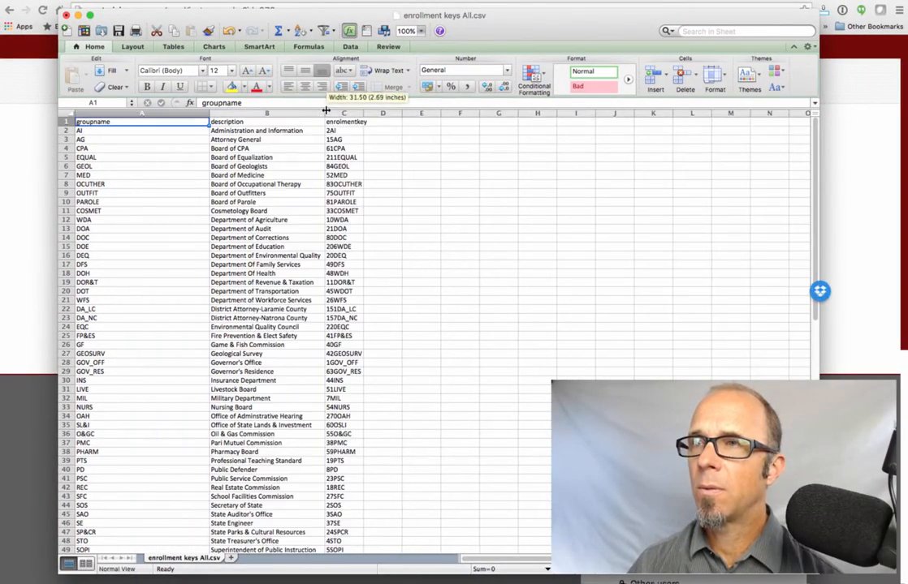
left_click(244, 122)
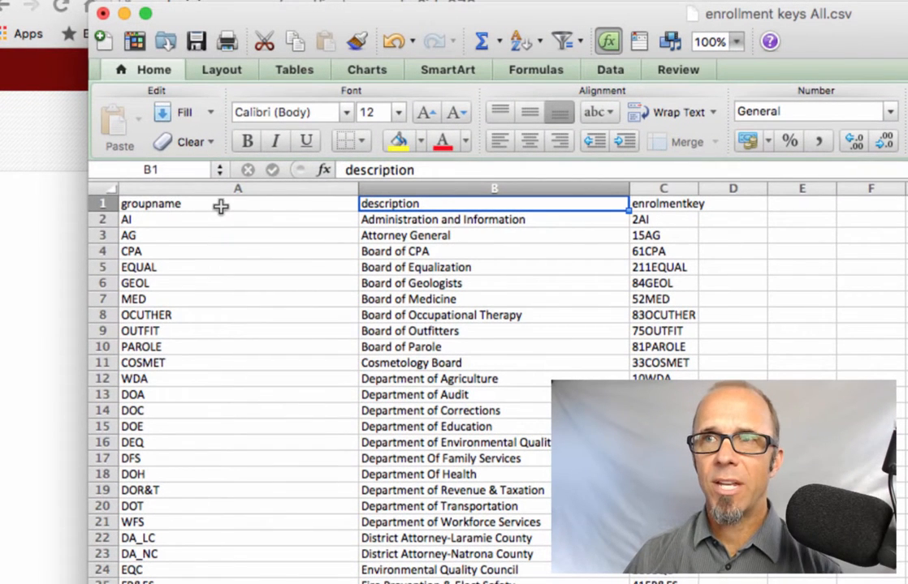
left_click(191, 199)
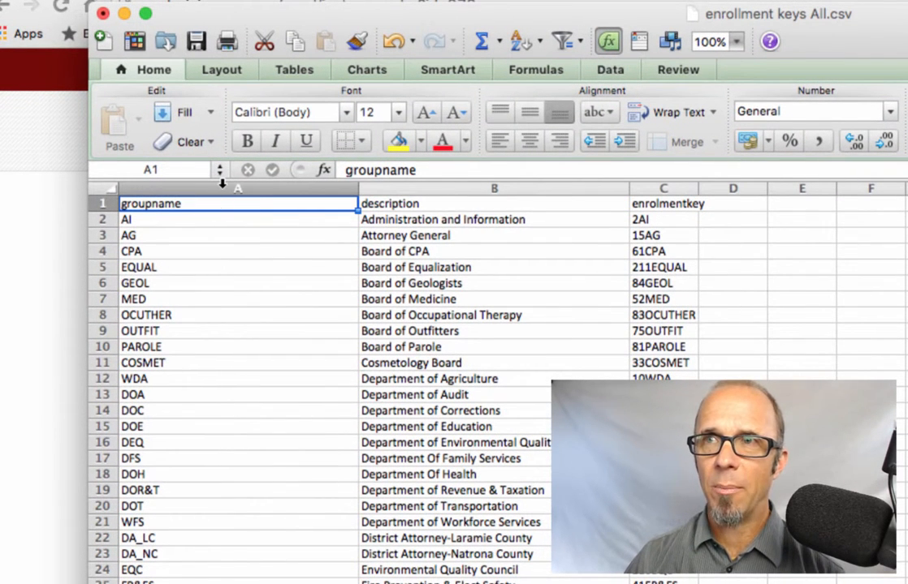
left_click(492, 204)
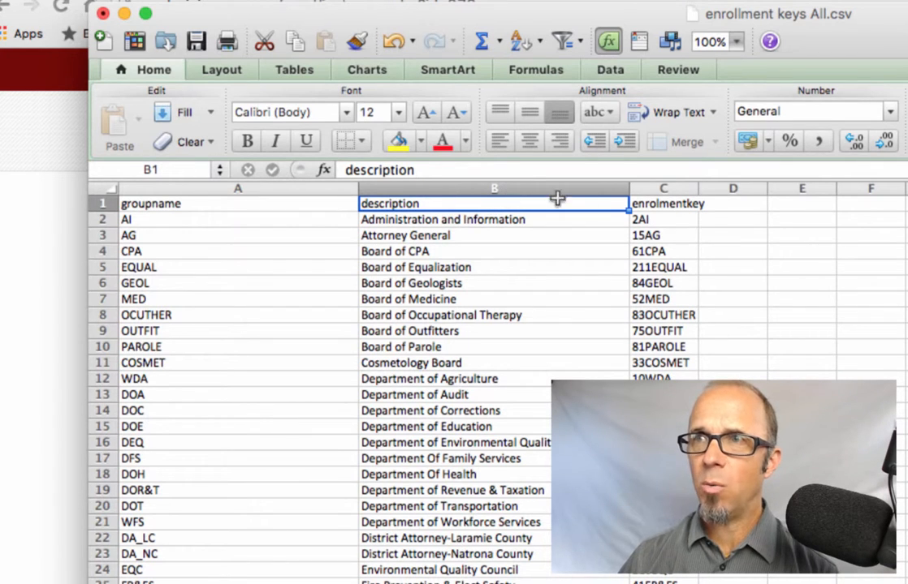
left_click_drag(701, 190, 851, 188)
left_click(735, 206)
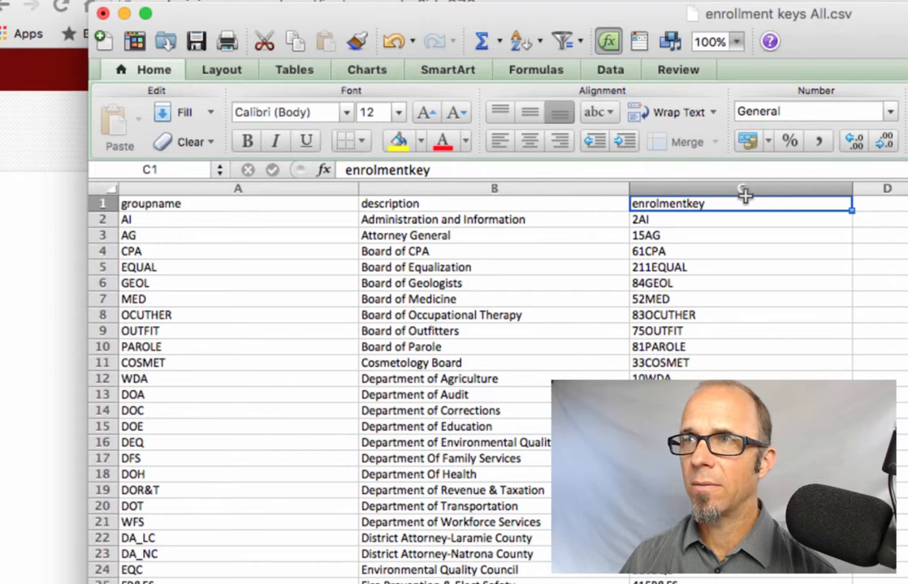
double_click(721, 203)
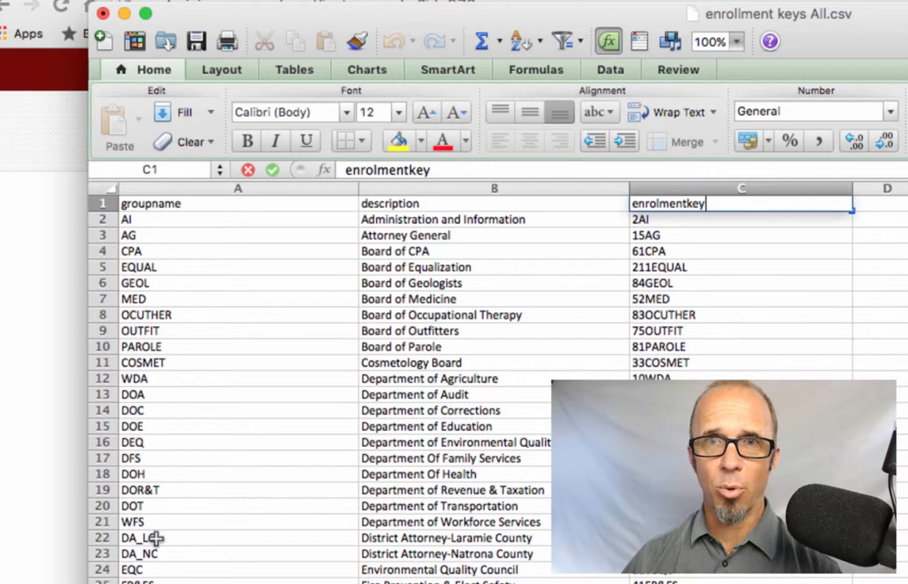
Examine the group enrolment keys listed in the enrolmentkey column, from the first rows down to the COSMET group.
left_click(708, 248)
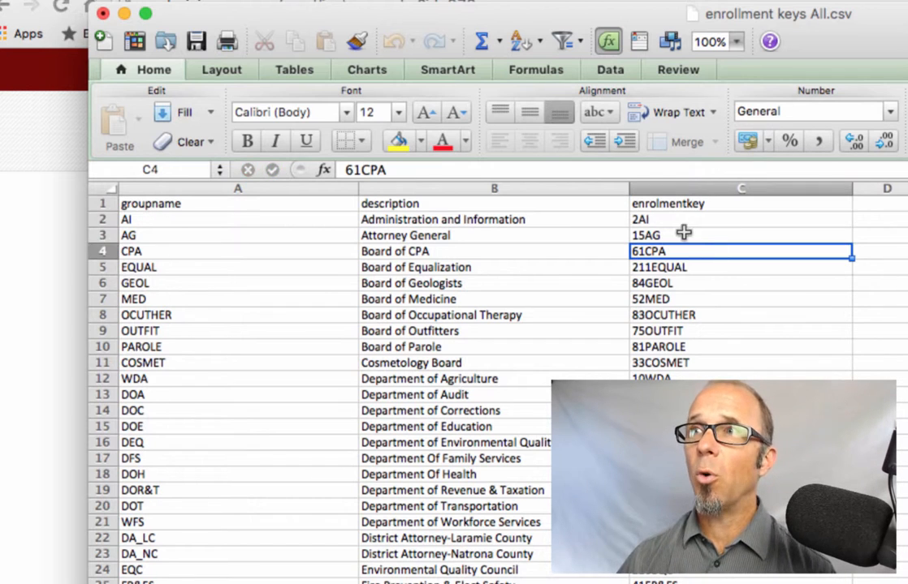
left_click(700, 219)
left_click(709, 238)
left_click(708, 253)
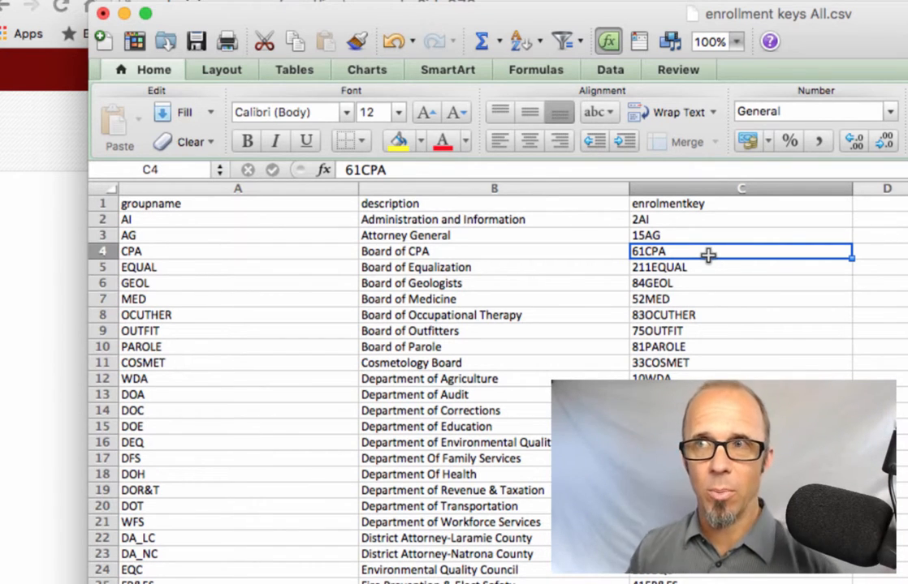
left_click(715, 315)
left_click(712, 333)
key("Down")
key("Down")
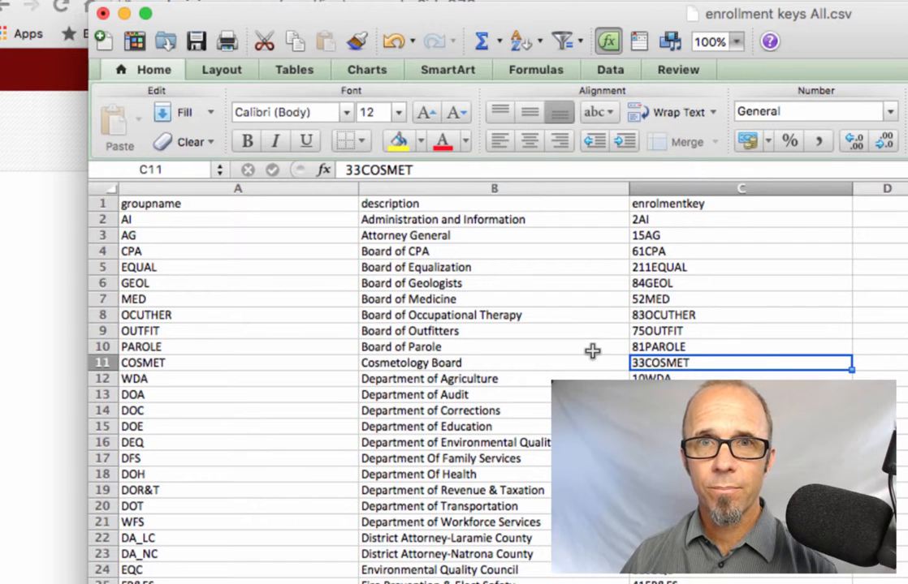
Switch back to the browser and open the Discrimination & Workplace Misconduct course from the Workforce Development category.
key("super+Tab")
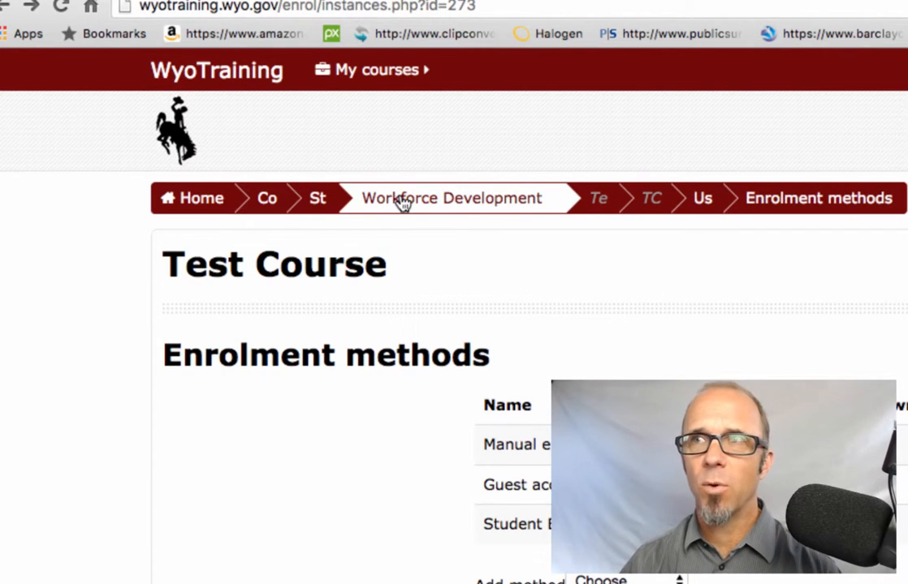
scroll(508, 307, "down", 10)
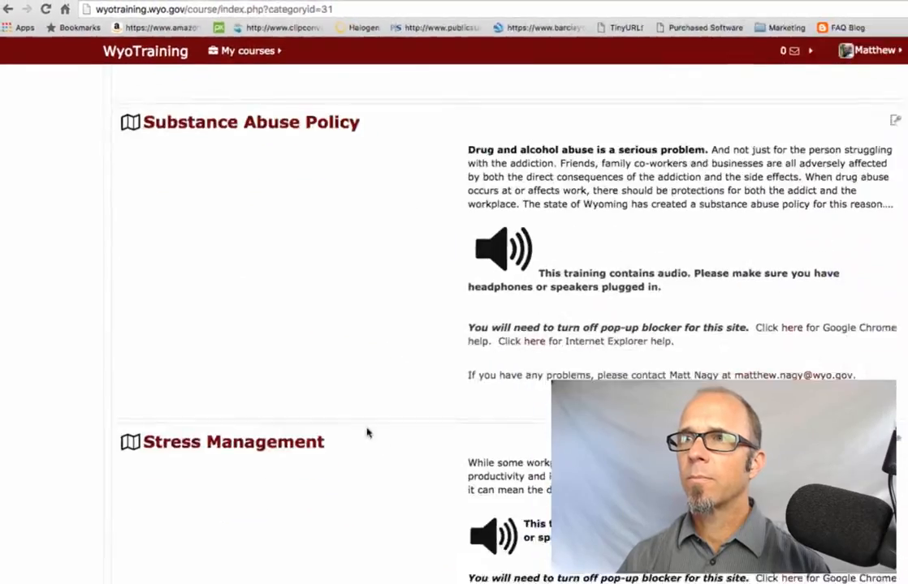
scroll(367, 433, "down", 10)
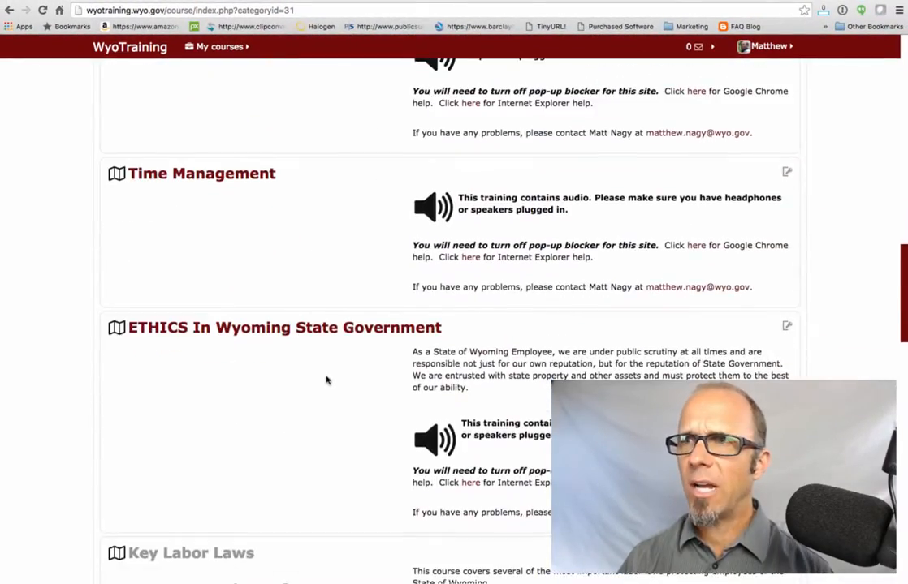
scroll(326, 380, "down", 5)
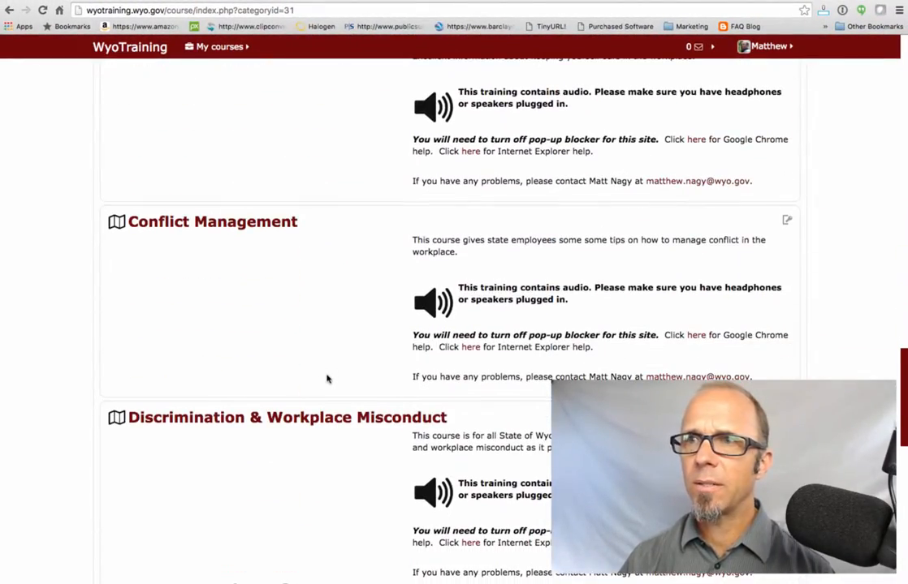
left_click(195, 423)
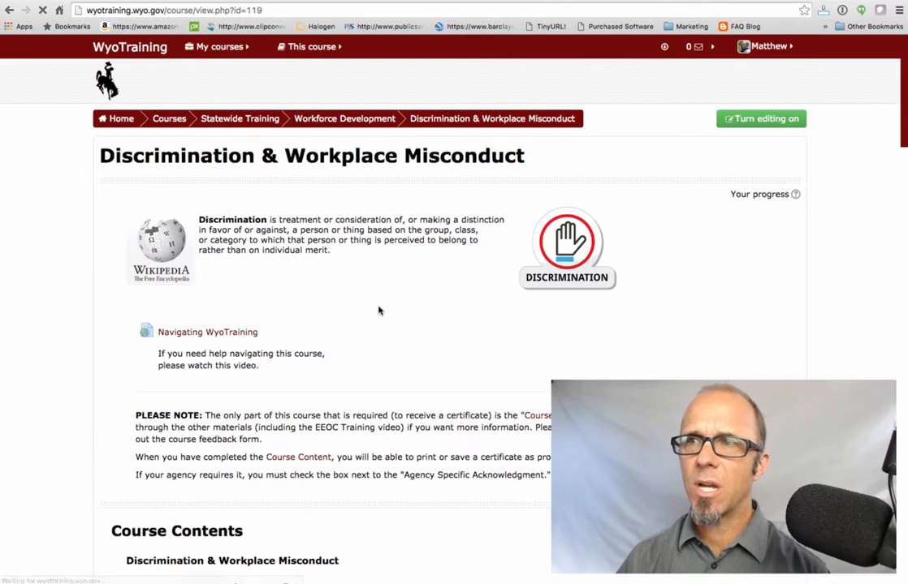
Open the Course completion report for the Discrimination & Workplace Misconduct course.
scroll(494, 375, "down", 20)
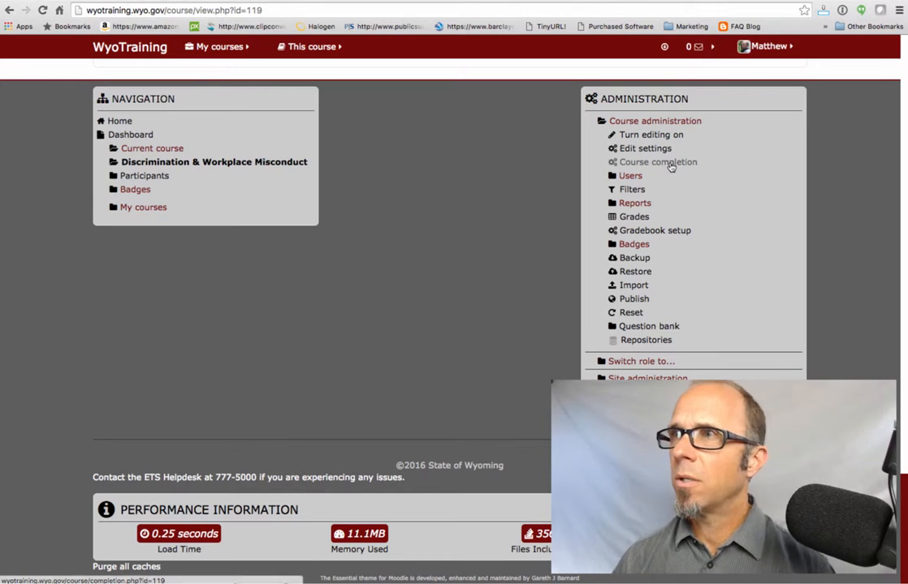
left_click(639, 203)
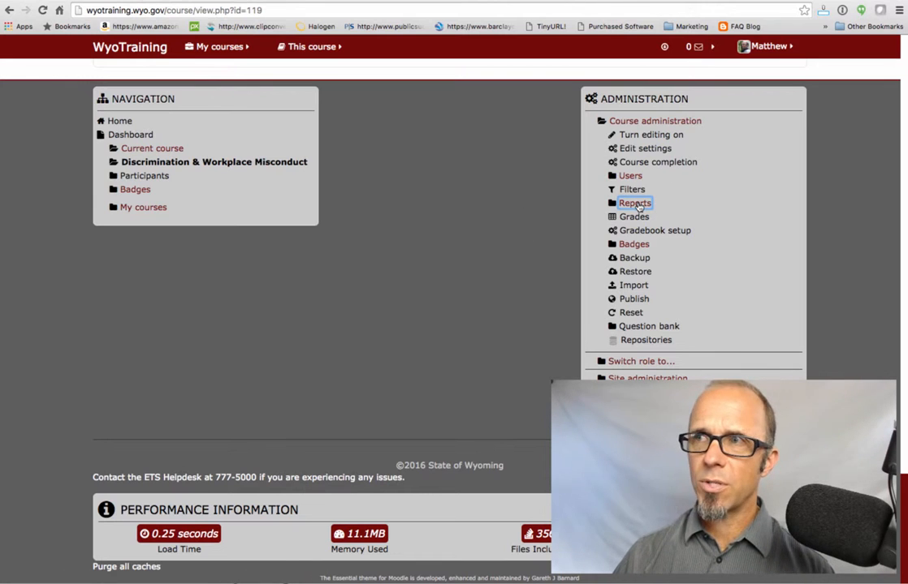
left_click(693, 217)
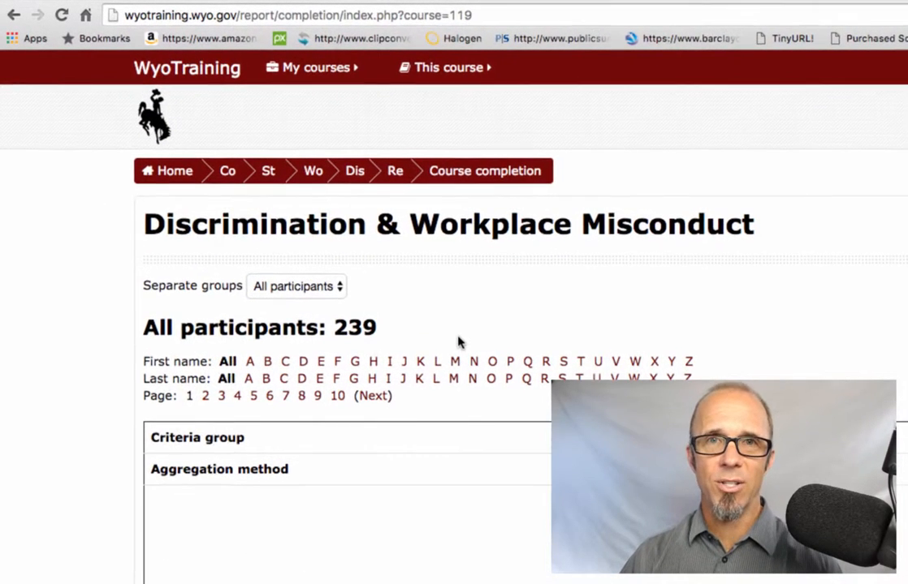
Filter the course completion report by the DOC group and review its participants down to the download options.
left_click(340, 287)
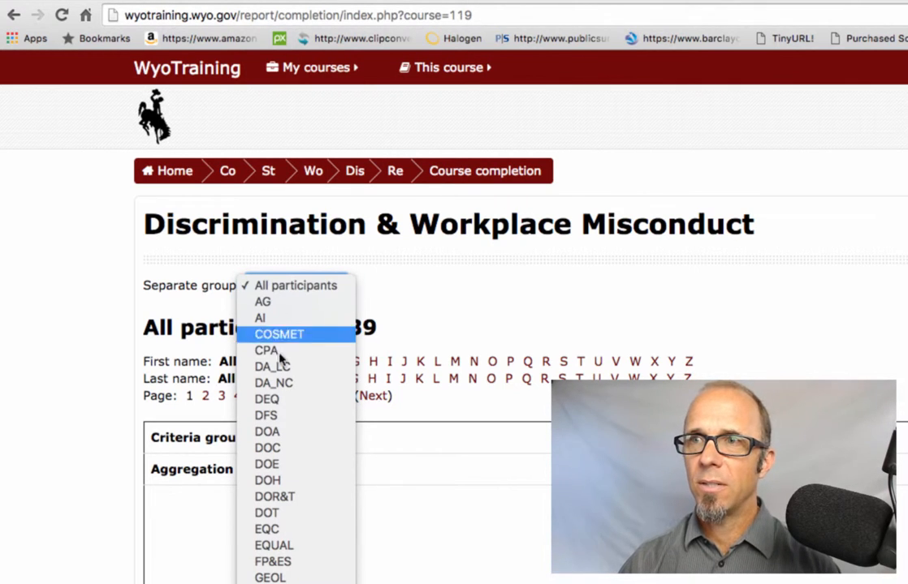
left_click(275, 448)
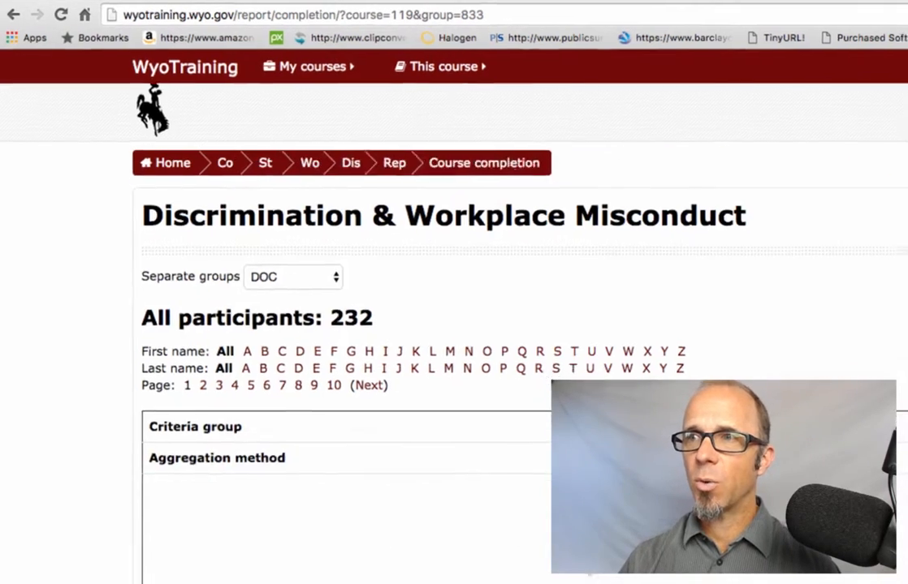
scroll(572, 575, "down", 15)
scroll(640, 439, "up", 3)
scroll(444, 305, "up", 2)
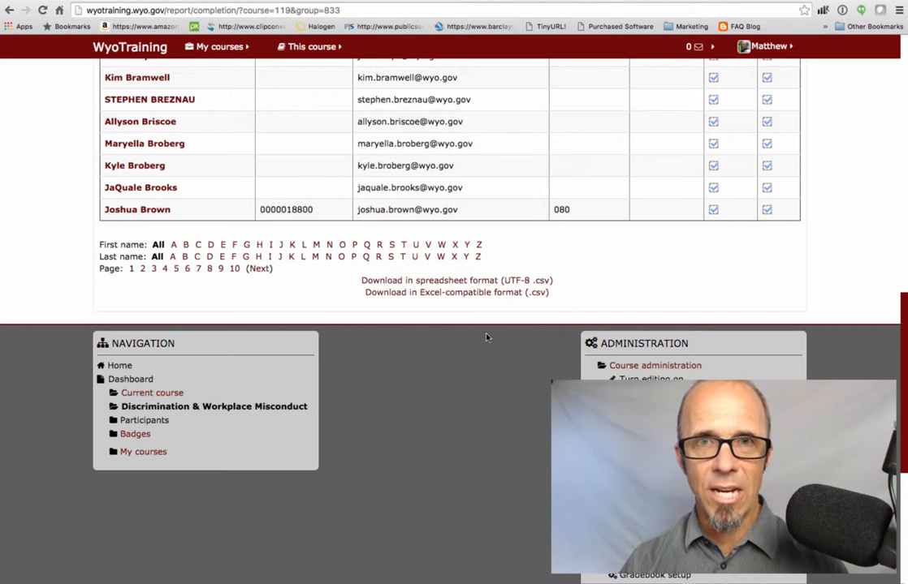
Change the course completion report's separate groups filter to the AI group.
scroll(486, 338, "up", 15)
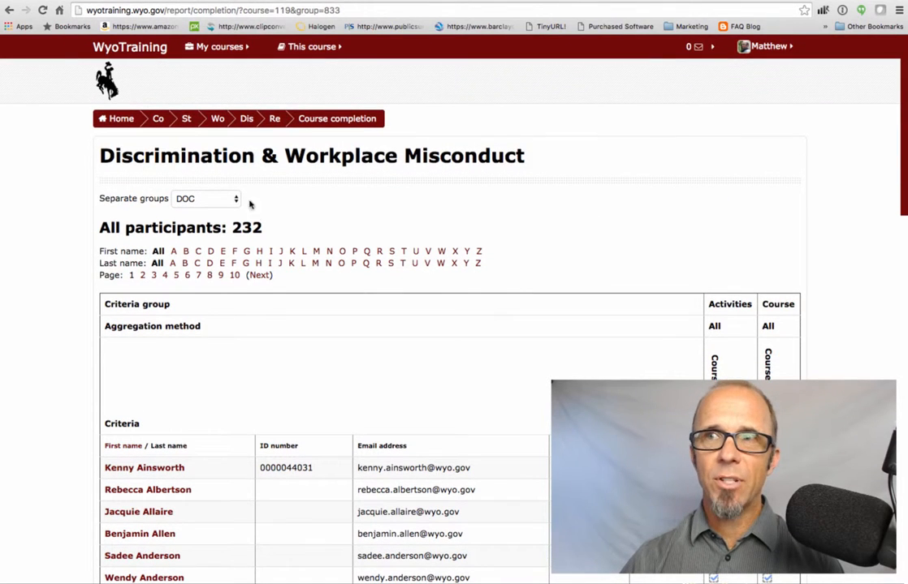
left_click(236, 202)
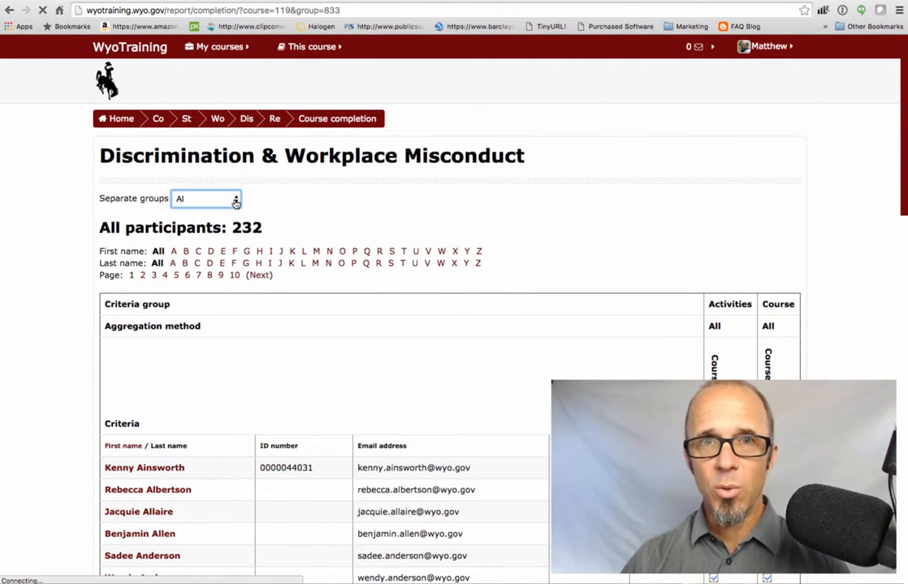